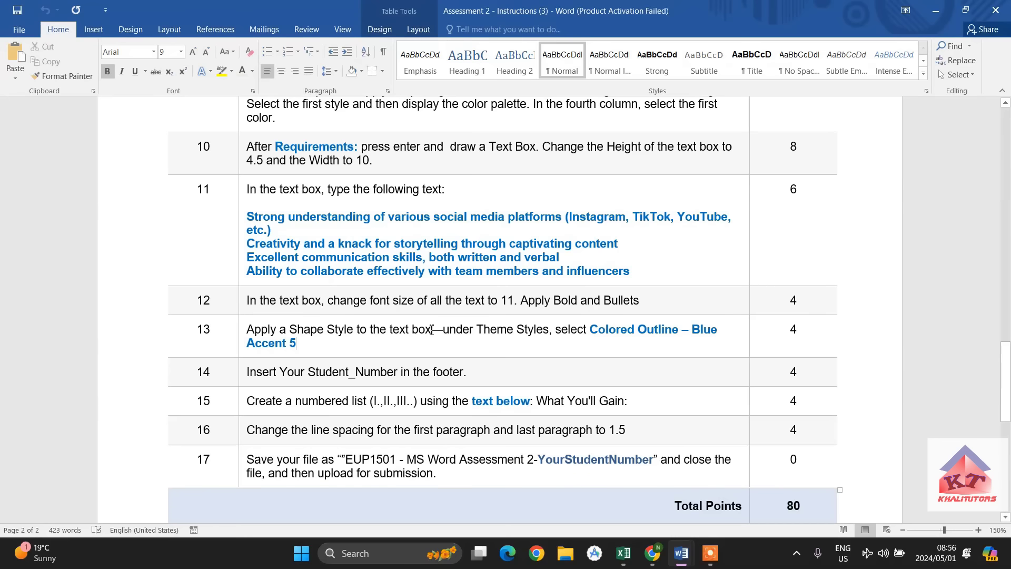
# Mark 'text box' in step 13 of the instructions, then switch to the Assessment 2 working file
pyautogui.moveTo(432, 330); pyautogui.dragTo(403, 333)
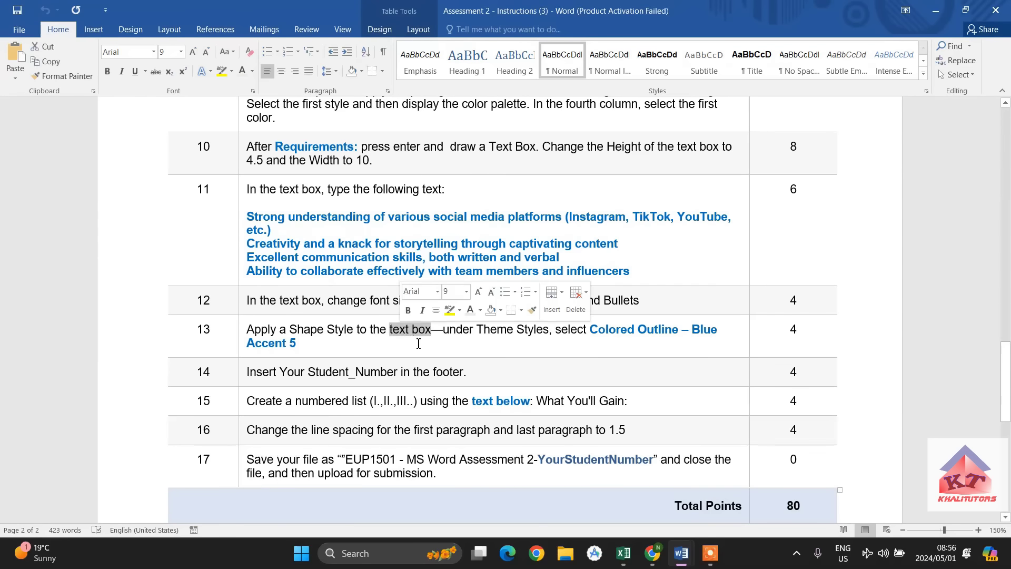
pyautogui.moveTo(684, 557)
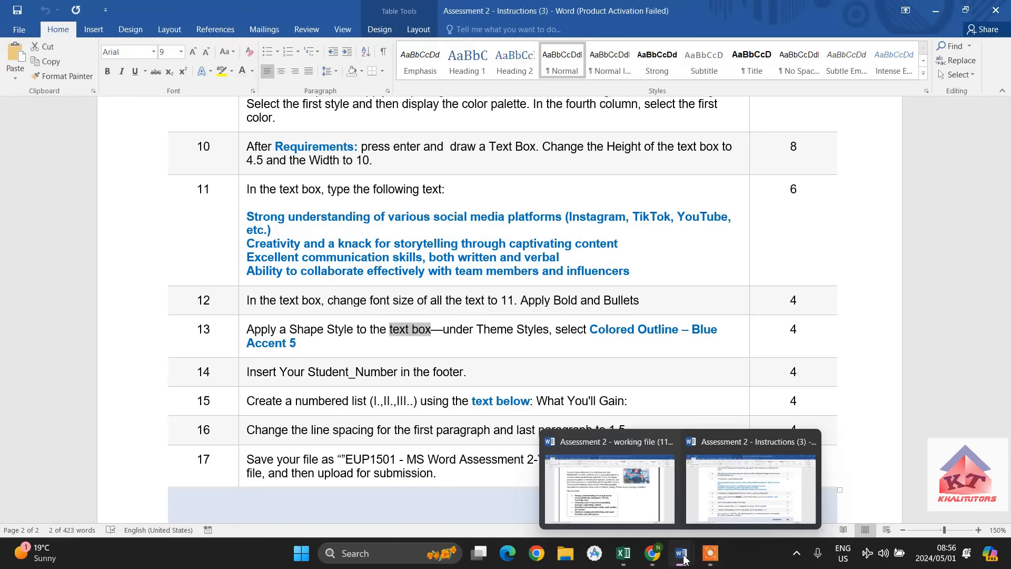
pyautogui.click(608, 488)
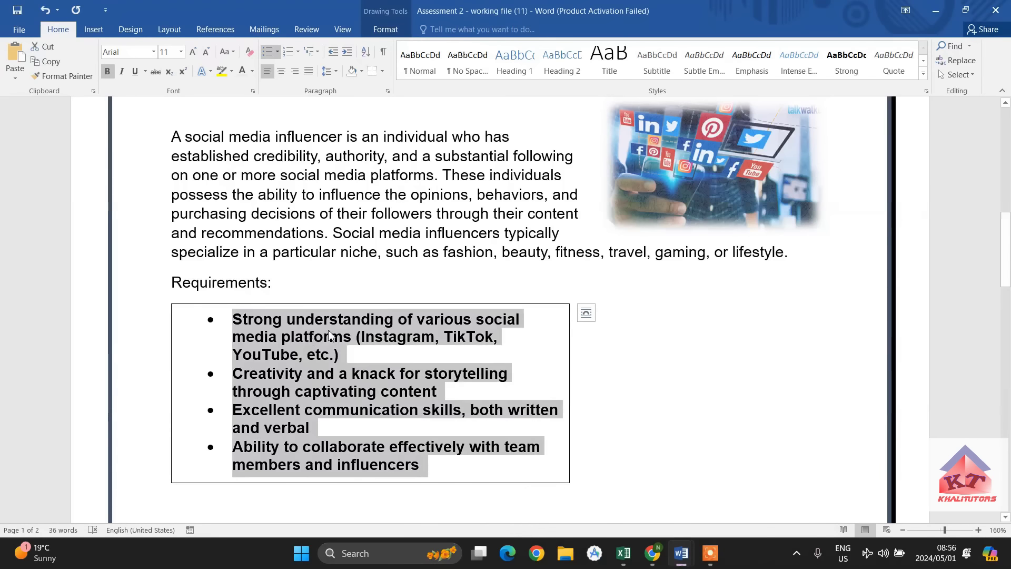
# Apply the Colored Outline – Blue, Accent 5 shape style to the Requirements text box
pyautogui.click(545, 321)
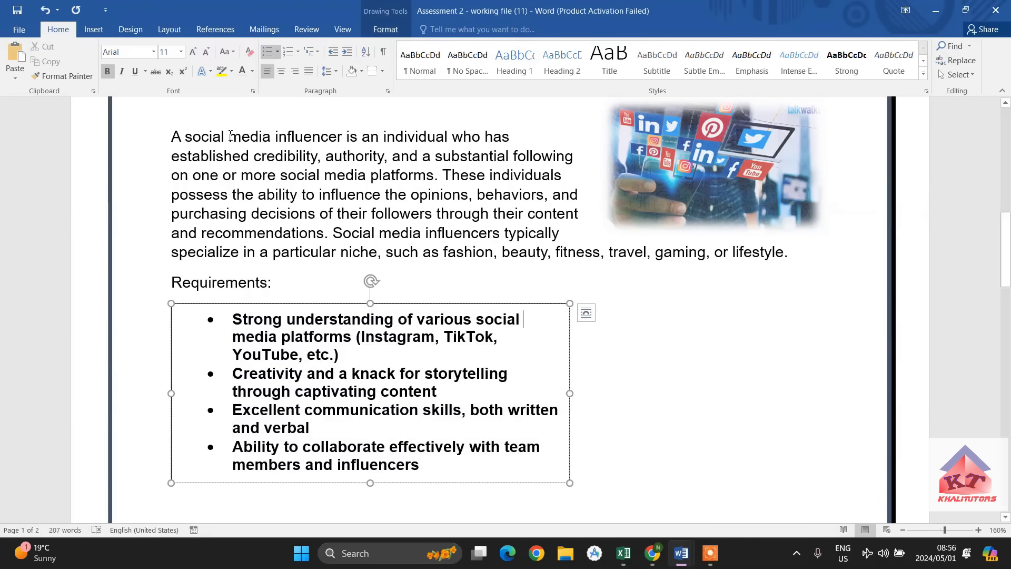
pyautogui.click(130, 30)
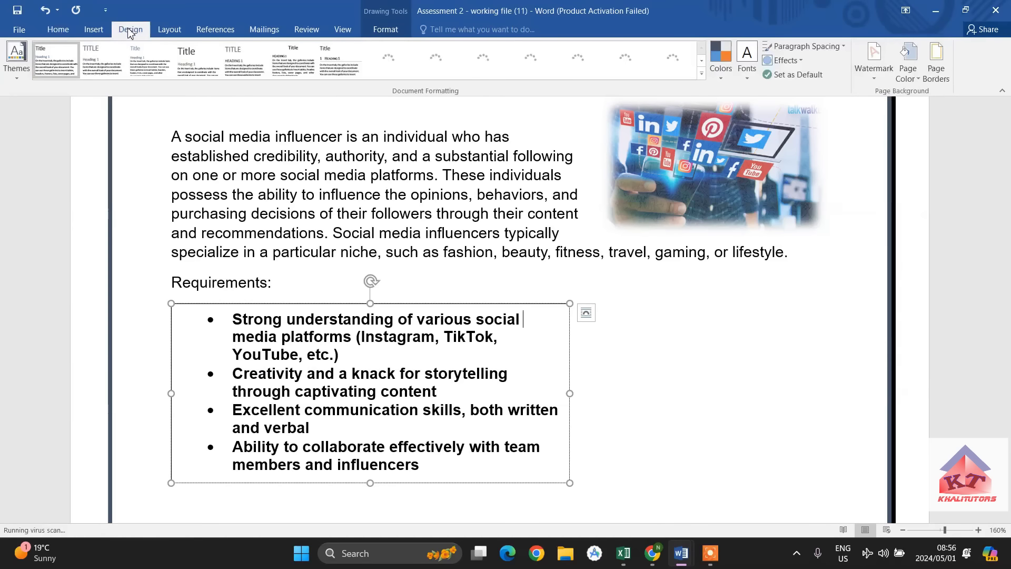
pyautogui.click(383, 30)
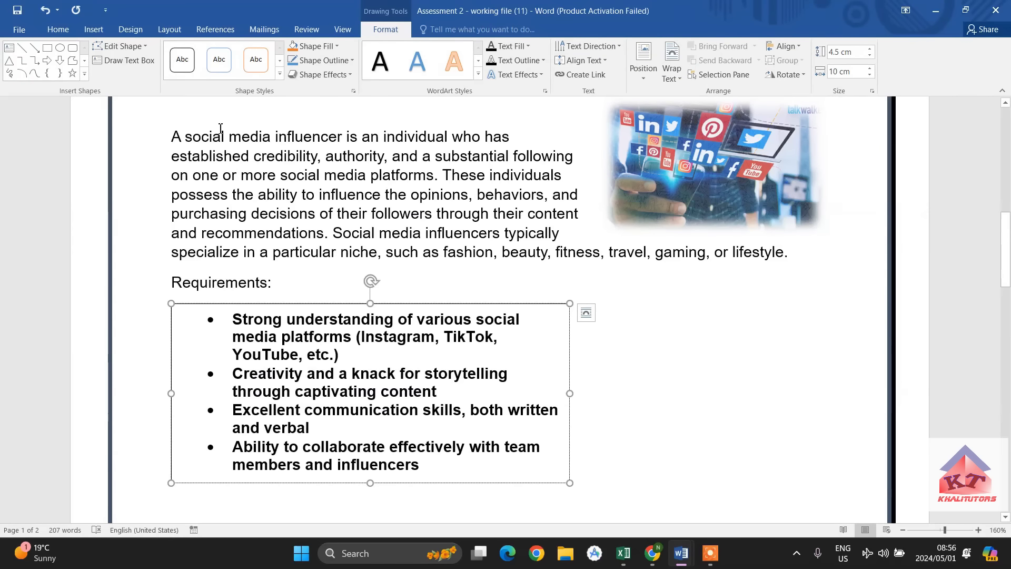
pyautogui.click(279, 79)
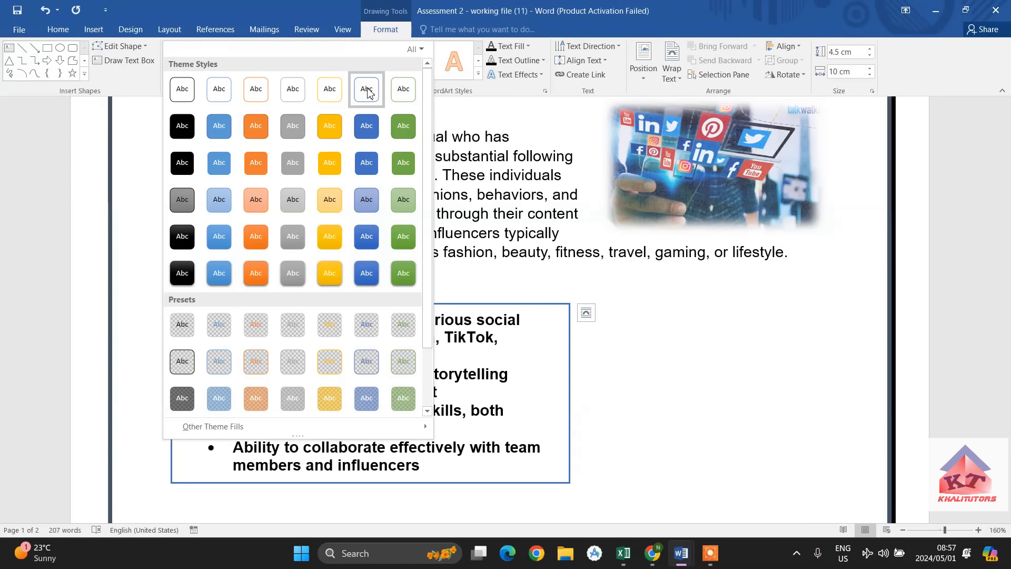
pyautogui.click(367, 92)
pyautogui.click(592, 388)
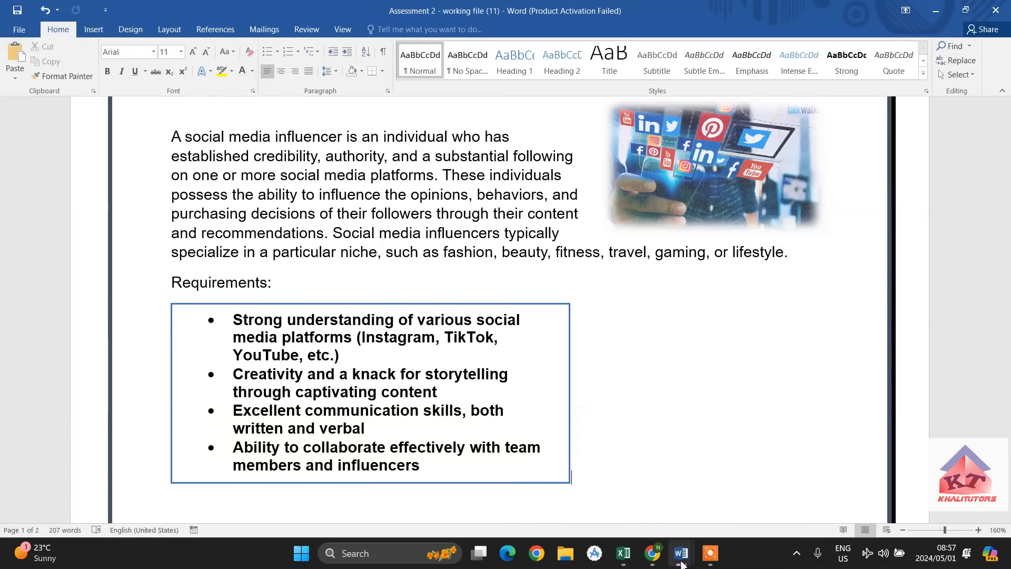
pyautogui.moveTo(681, 559)
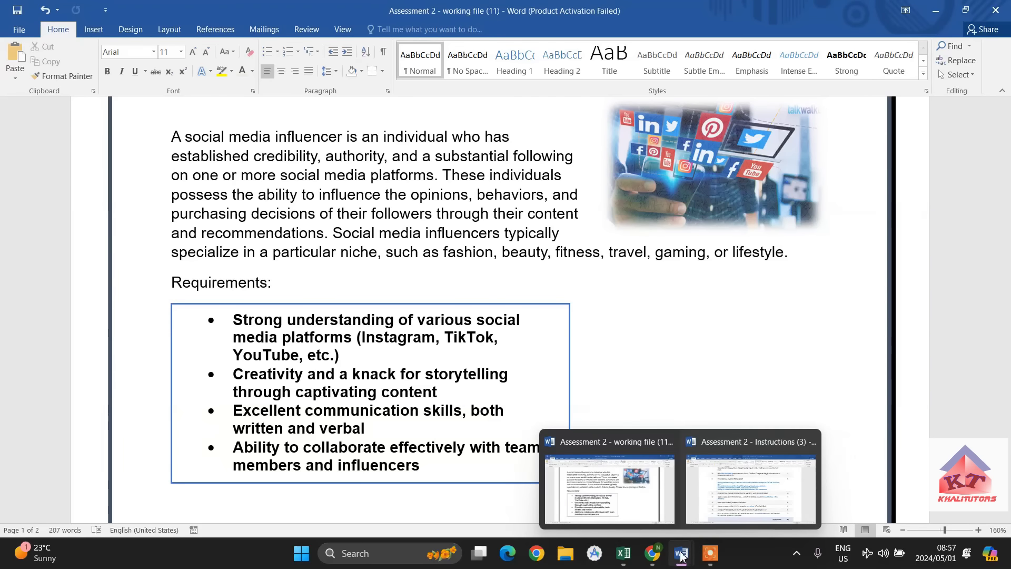
pyautogui.click(750, 487)
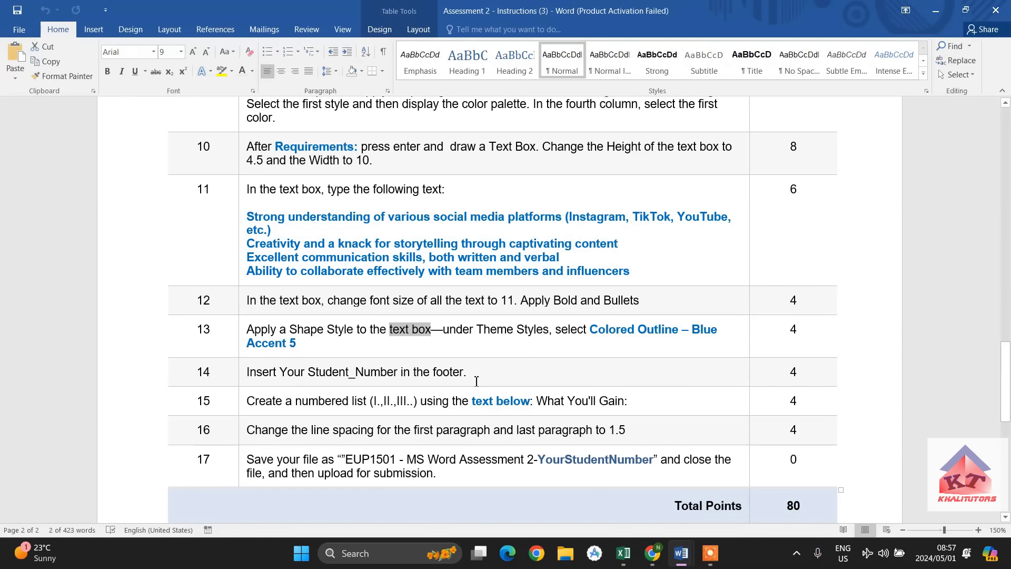
pyautogui.moveTo(681, 553)
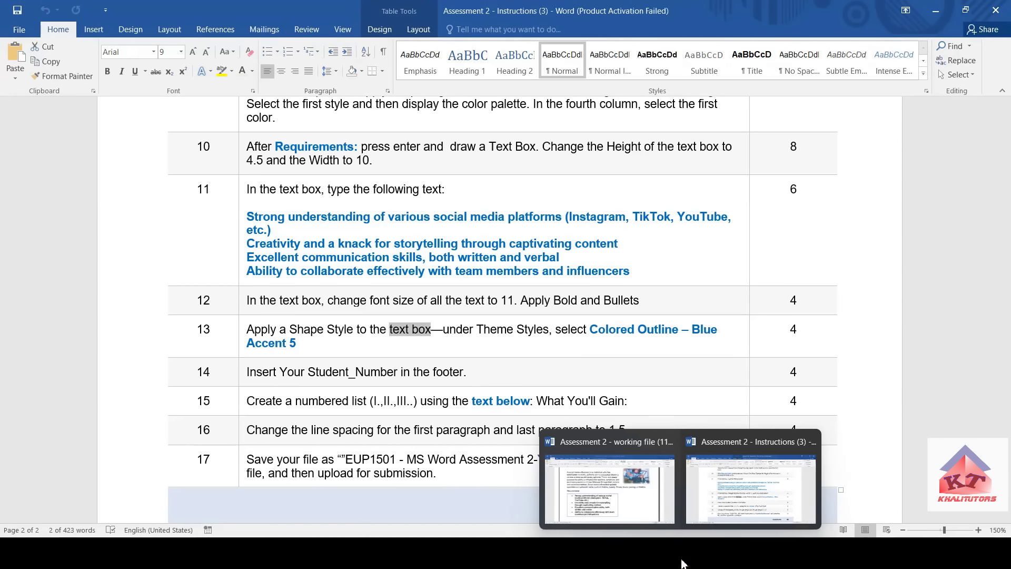
pyautogui.click(576, 496)
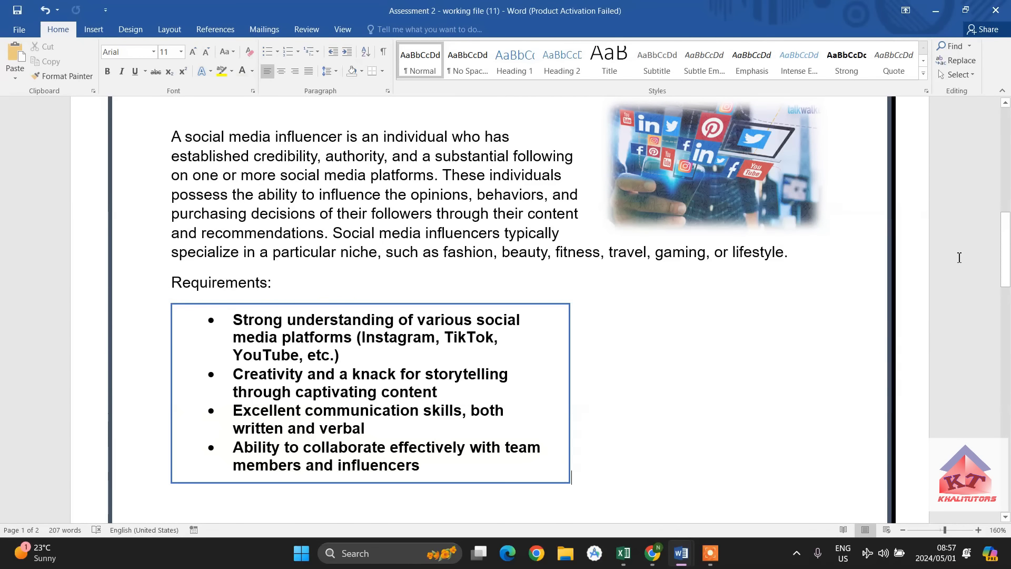
# Insert a Blank footer, type a student number and delete it, then close the empty footer
pyautogui.click(100, 34)
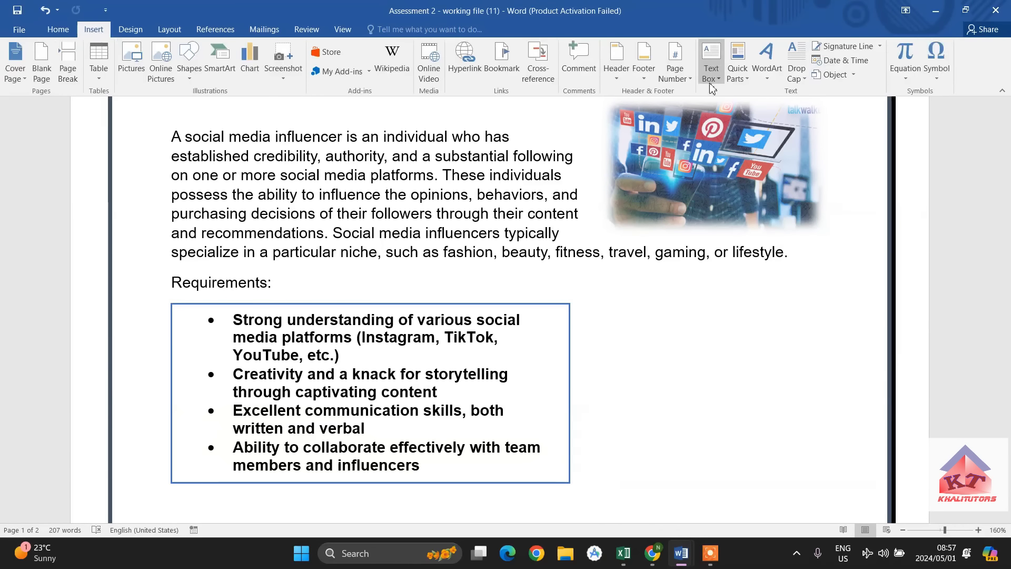
pyautogui.click(643, 61)
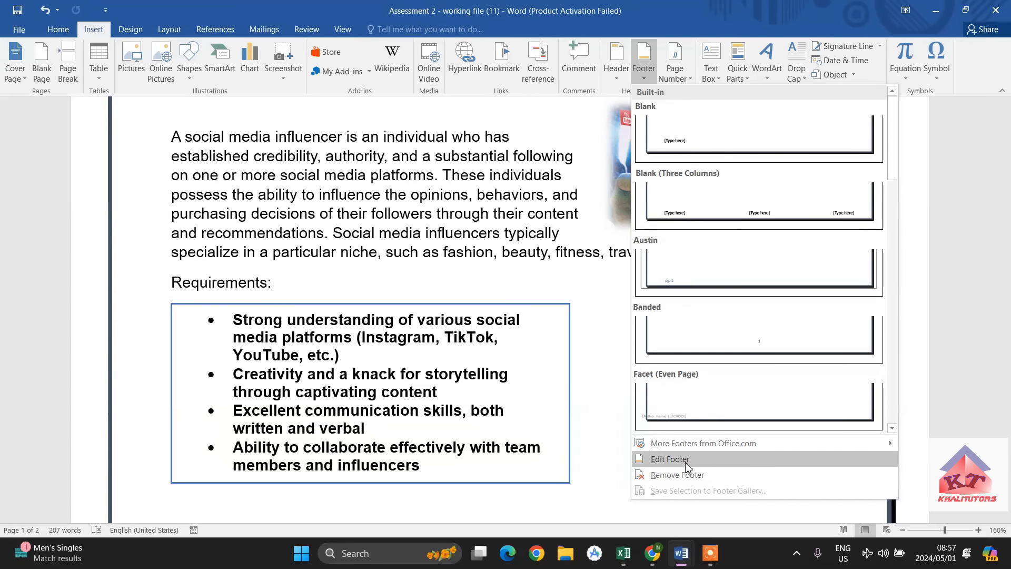
pyautogui.click(722, 140)
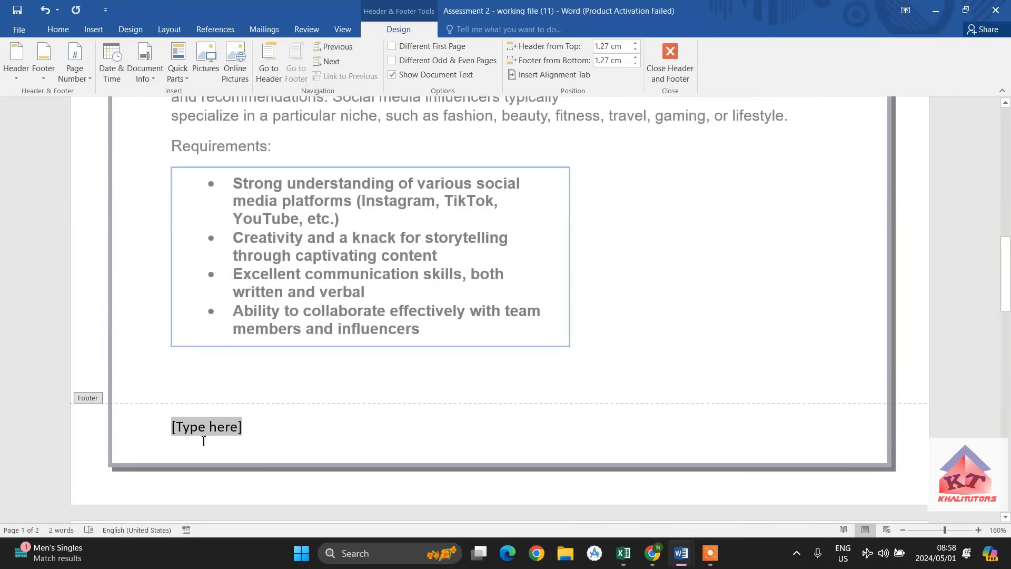
pyautogui.write('6898989')
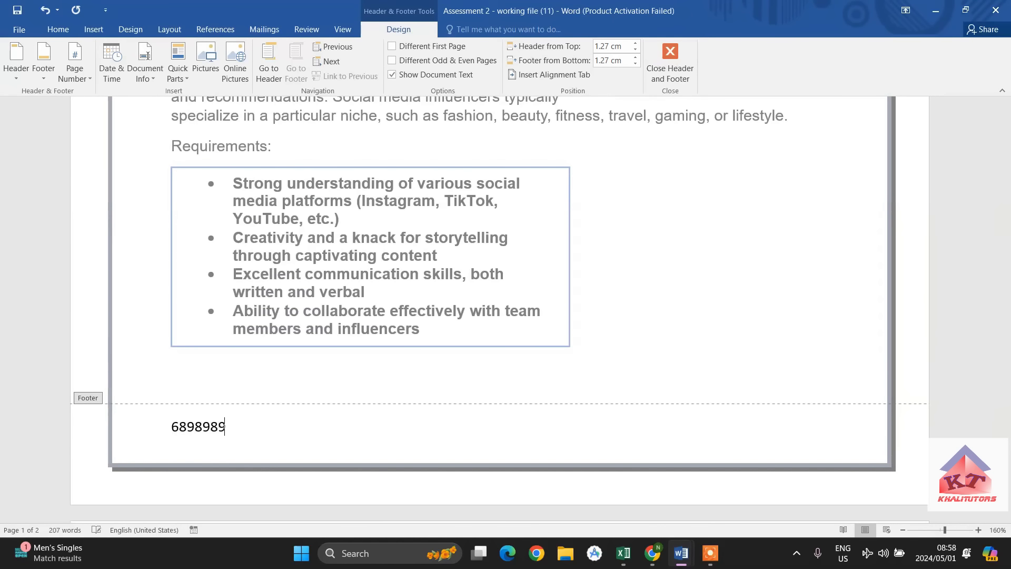
pyautogui.write('8')
pyautogui.hotkey('ctrl', 'a')
pyautogui.press('BackSpace')
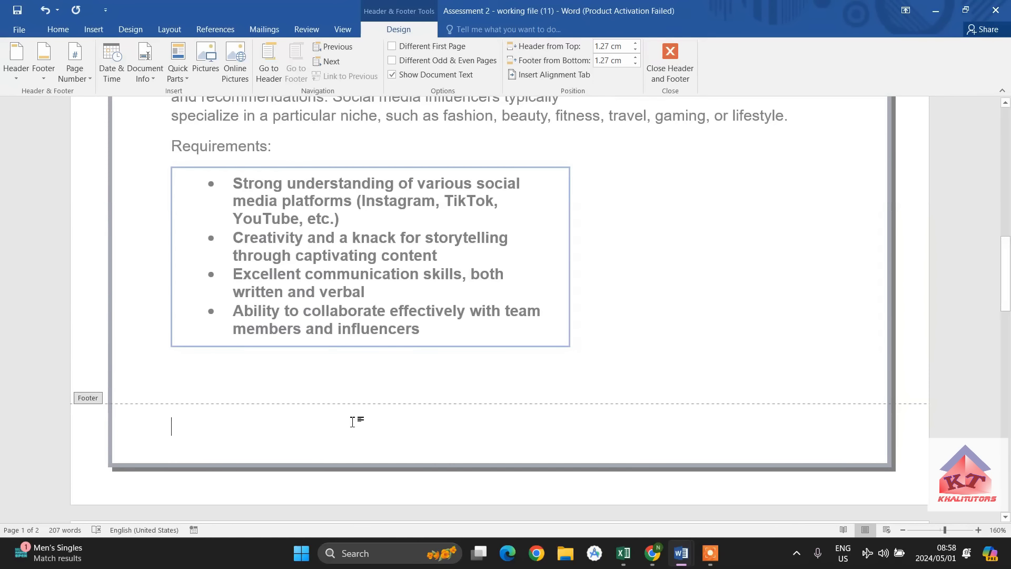
pyautogui.press('Escape')
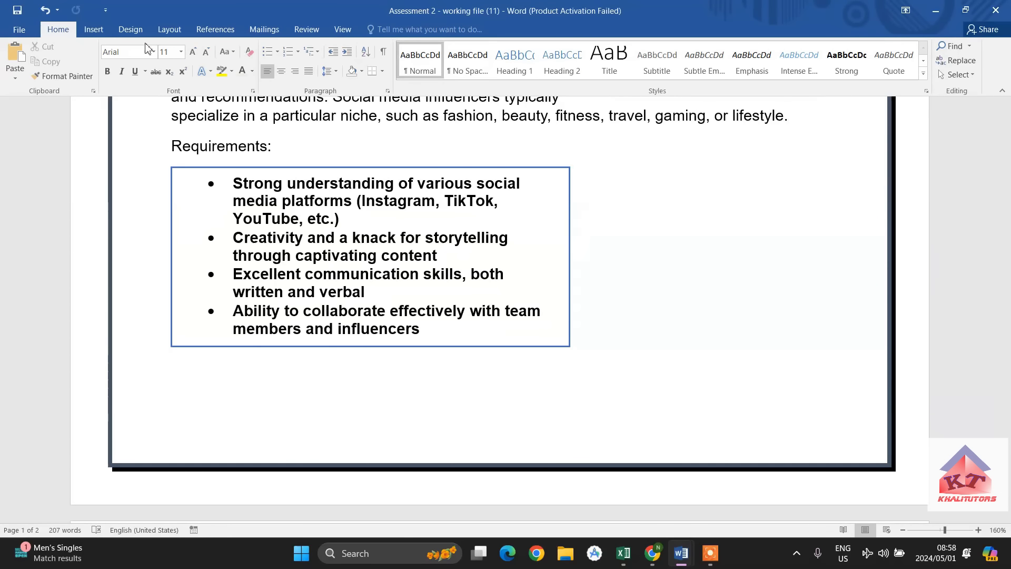
# Use Edit Footer to enter the student number in the footer, then return to the body text
pyautogui.click(94, 31)
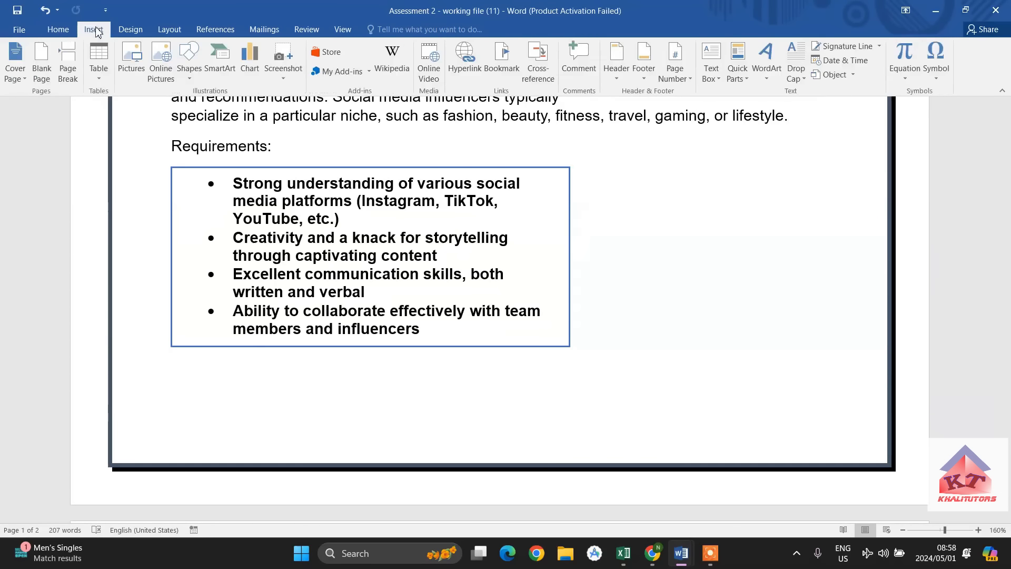
pyautogui.click(644, 79)
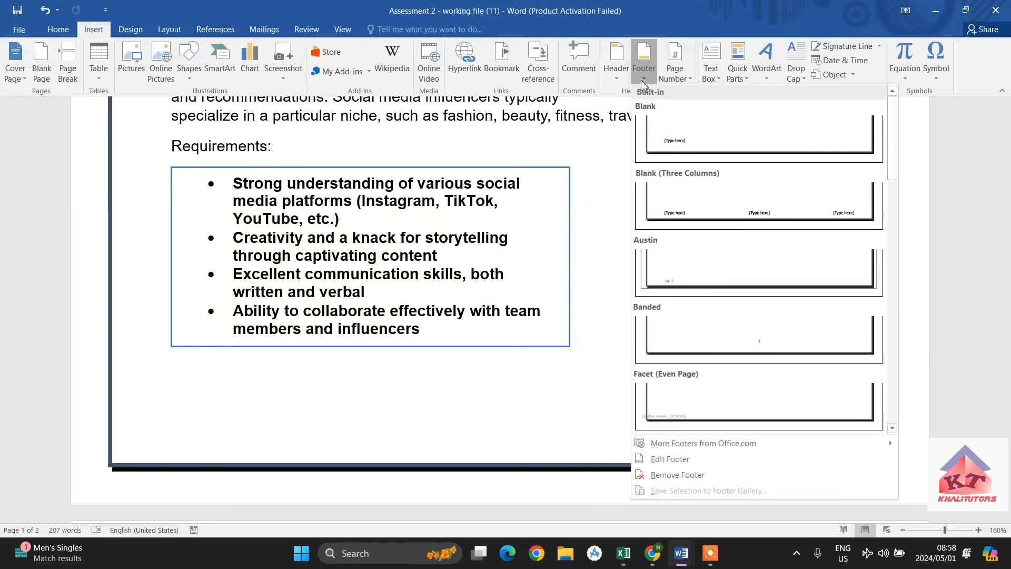
pyautogui.click(667, 460)
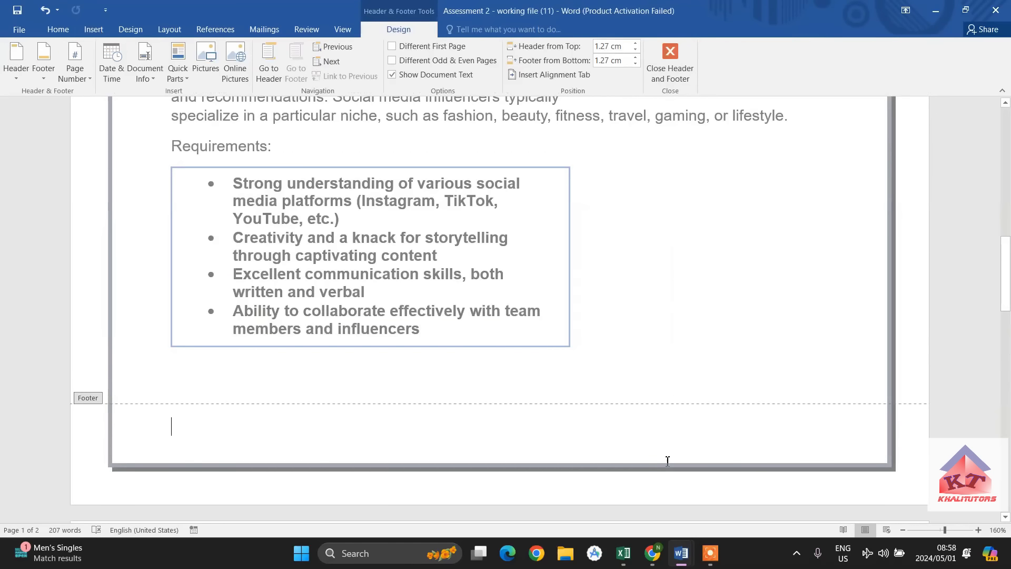
pyautogui.write('656585457')
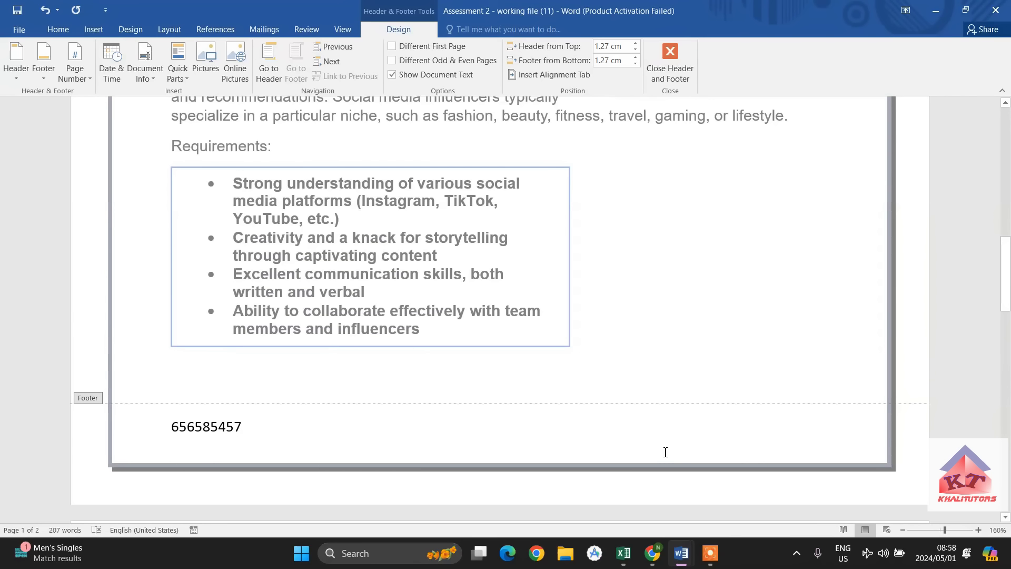
pyautogui.moveTo(243, 428); pyautogui.dragTo(173, 428)
pyautogui.click(226, 429)
pyautogui.moveTo(209, 425); pyautogui.dragTo(170, 428)
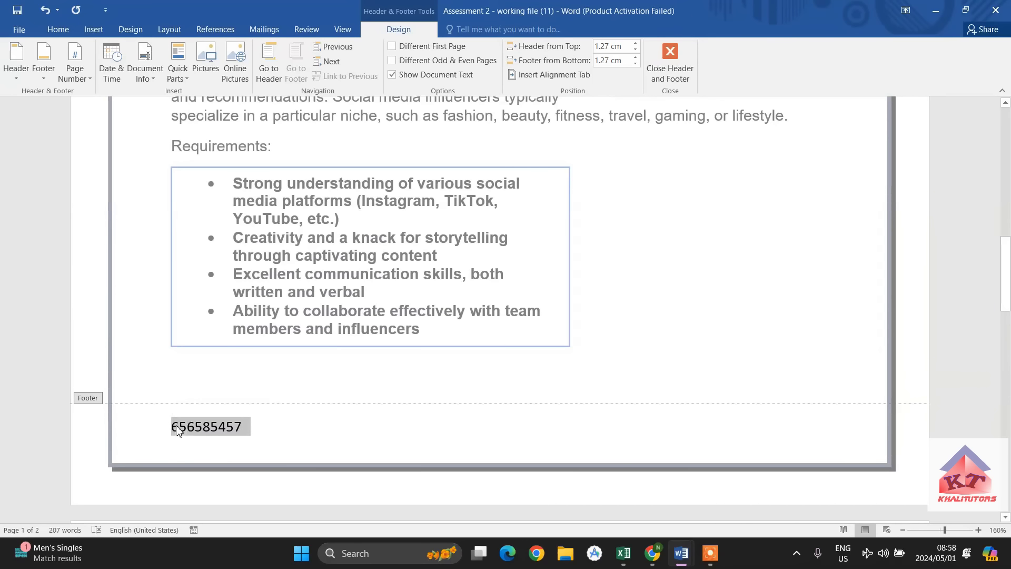
pyautogui.press('Escape')
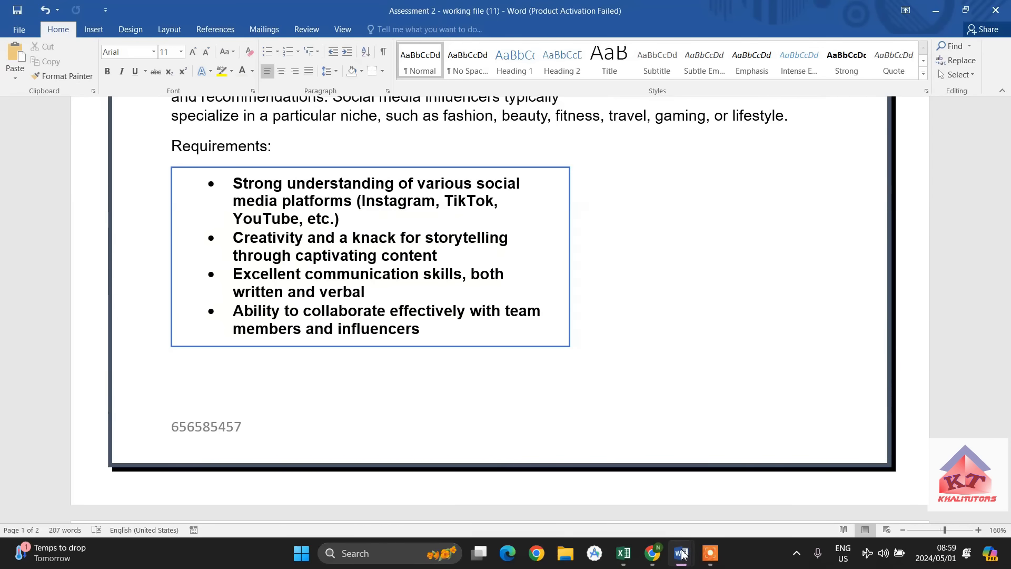
pyautogui.moveTo(681, 555)
pyautogui.click(742, 487)
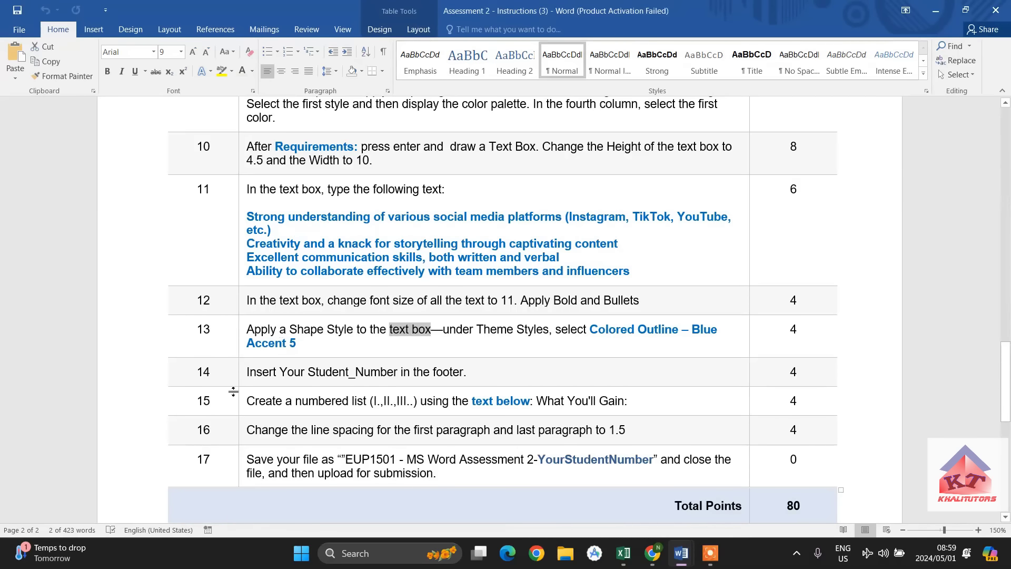
pyautogui.click(619, 372)
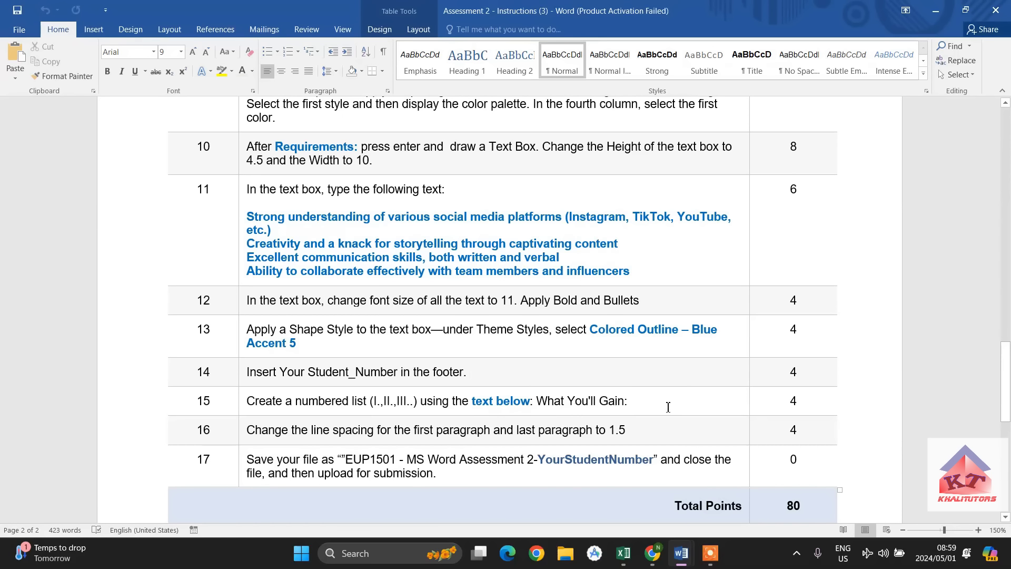
pyautogui.moveTo(633, 402); pyautogui.dragTo(553, 409)
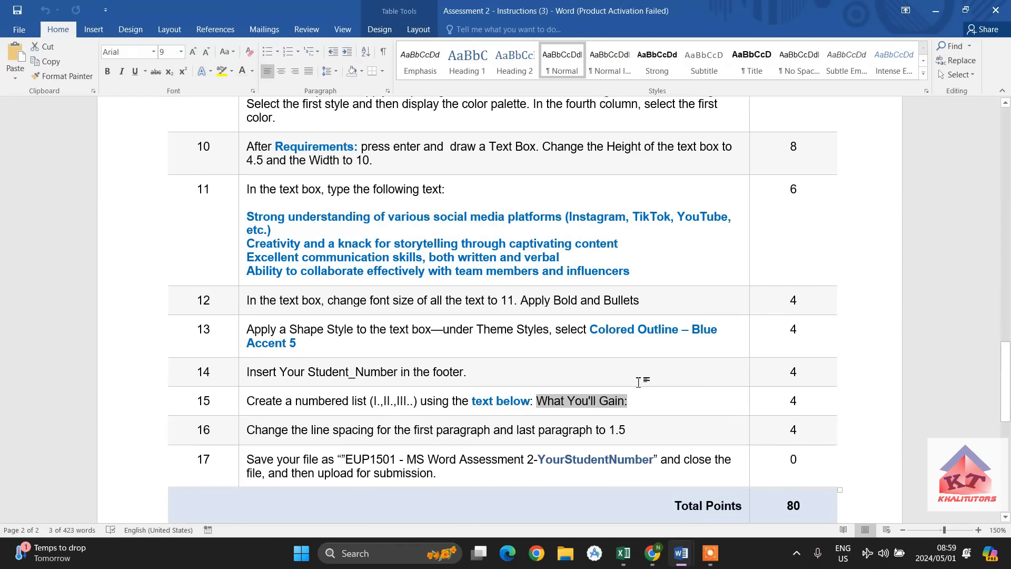
pyautogui.click(679, 559)
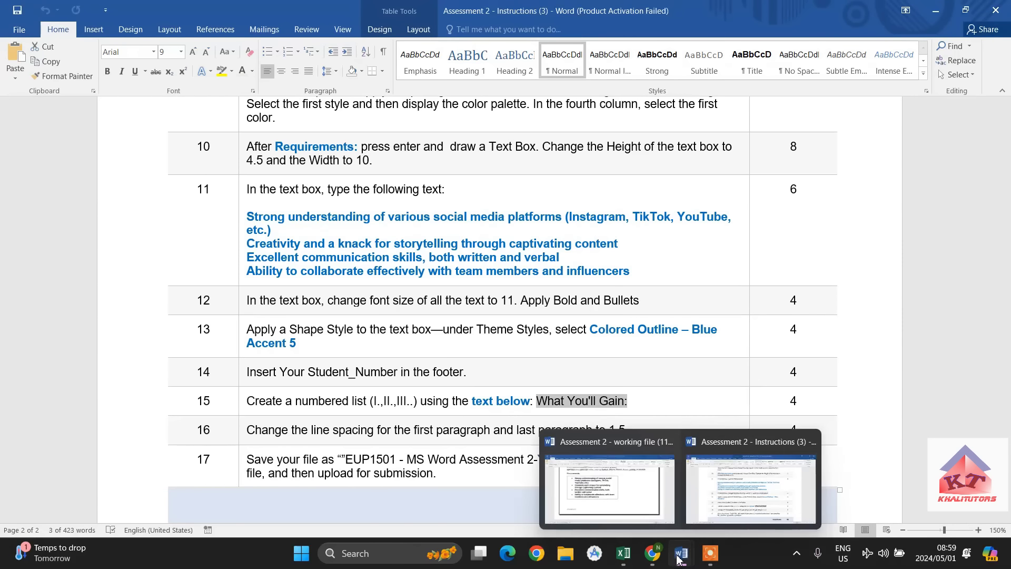
pyautogui.click(590, 485)
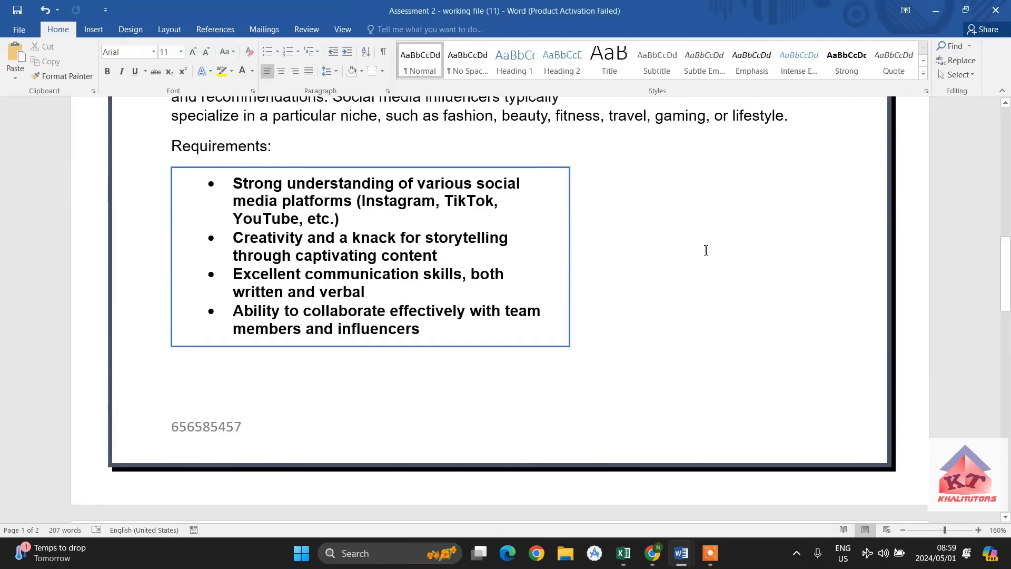
# Number the five lines under What You'll Gain as I.–V., then return to the Instructions document
pyautogui.scroll(-5, 698, 250)
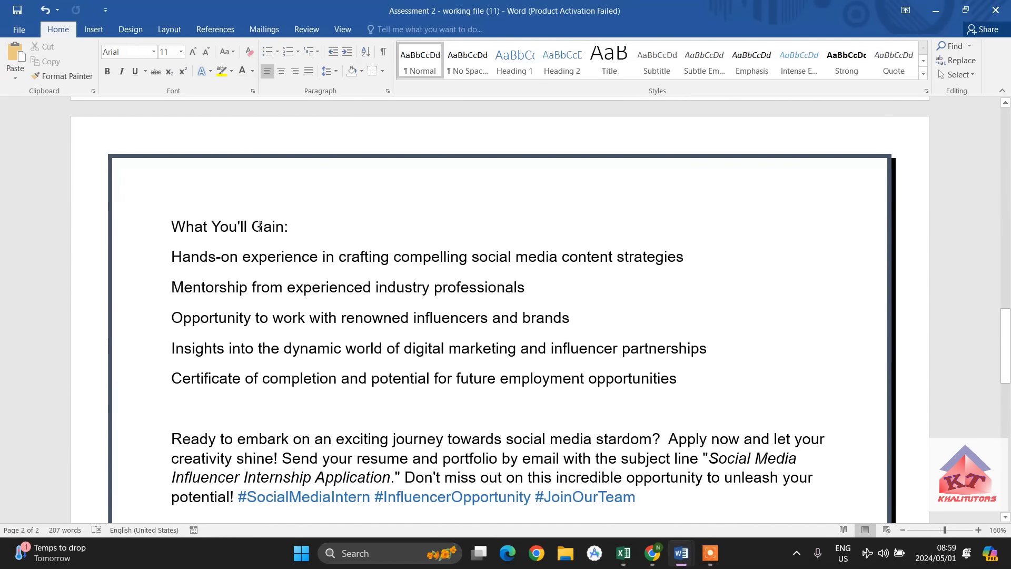
pyautogui.tripleClick(237, 227)
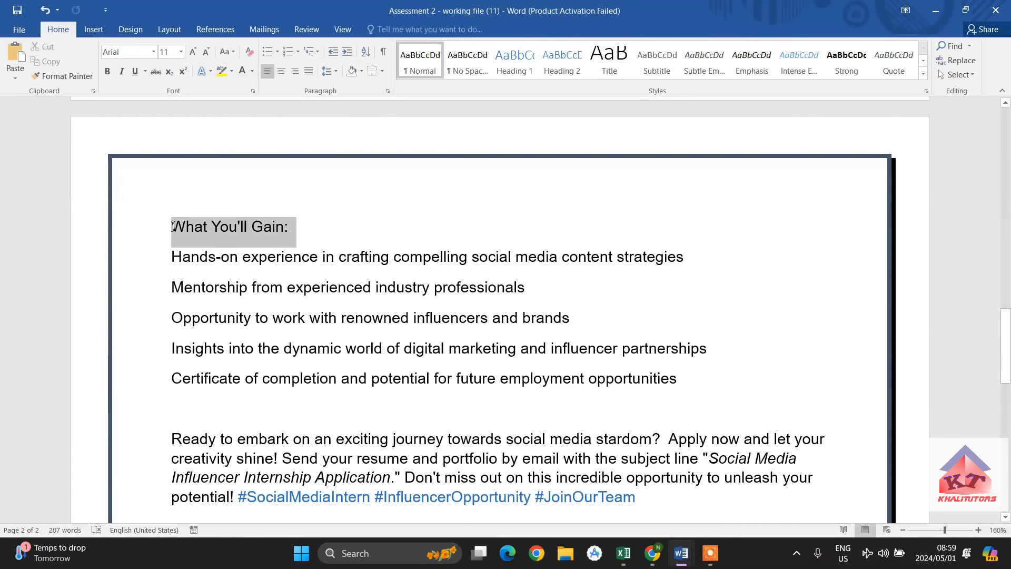
pyautogui.click(701, 382)
pyautogui.moveTo(695, 383); pyautogui.dragTo(169, 265)
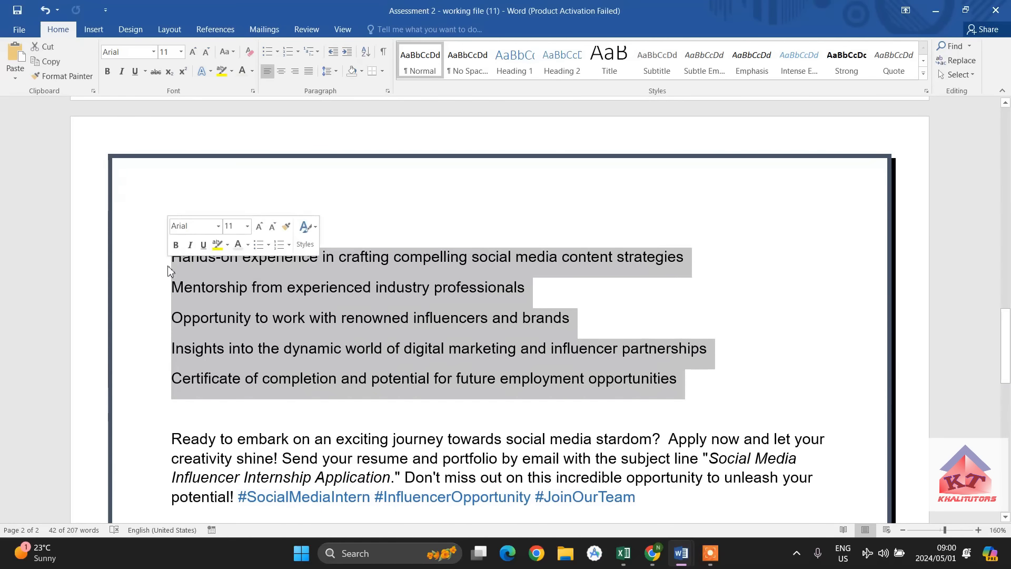
pyautogui.click(299, 52)
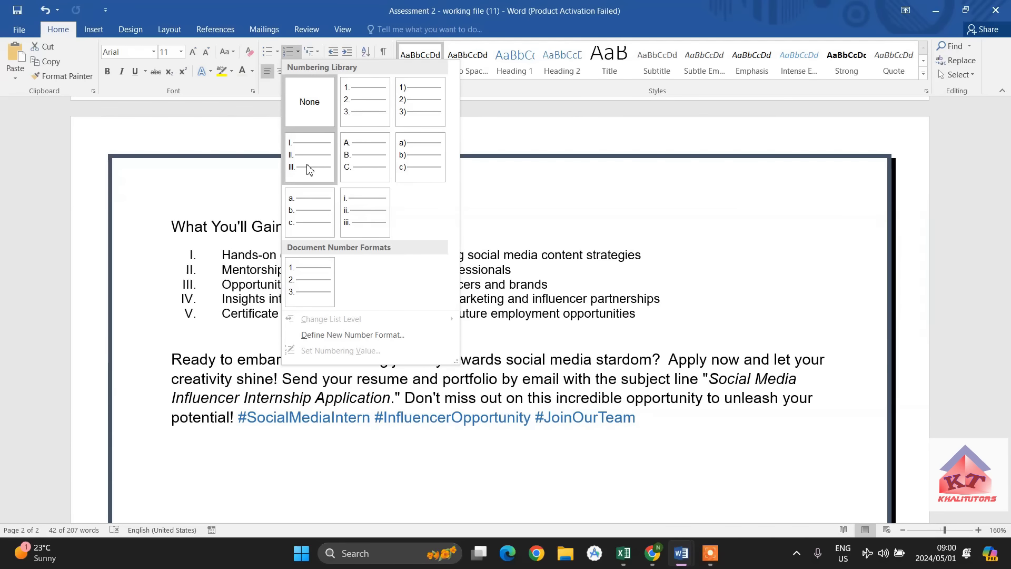
pyautogui.click(307, 164)
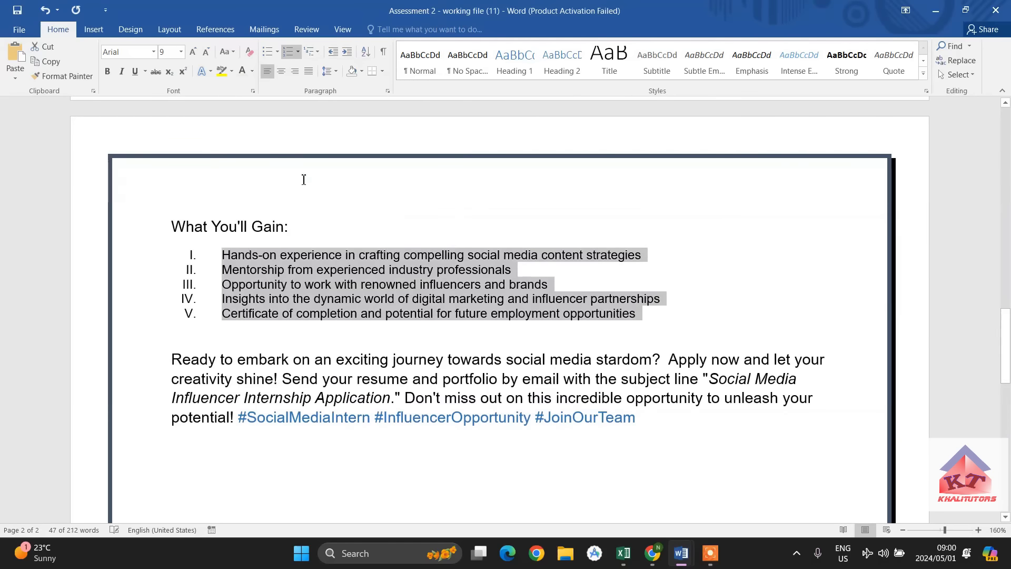
pyautogui.click(687, 306)
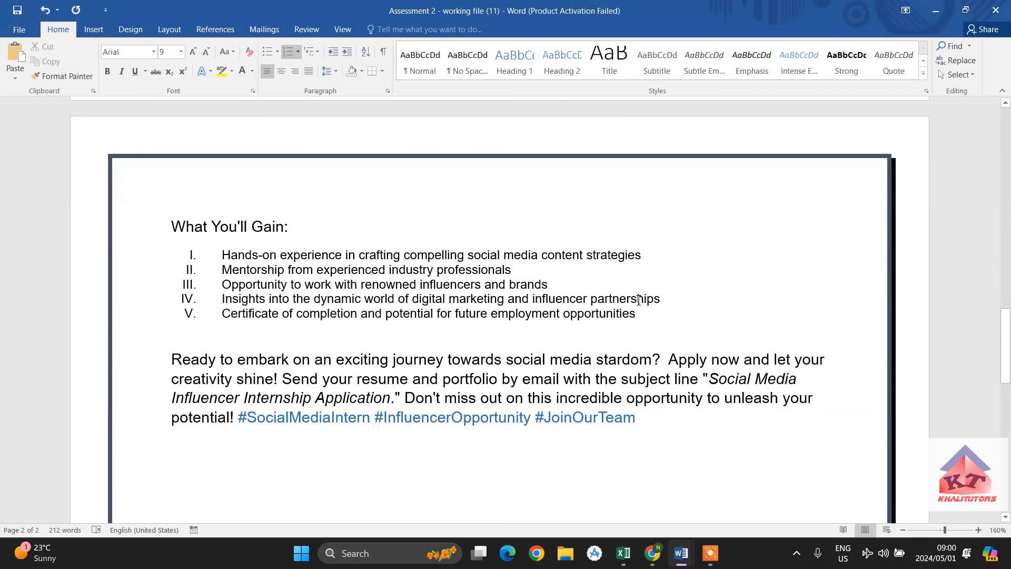
pyautogui.moveTo(681, 560)
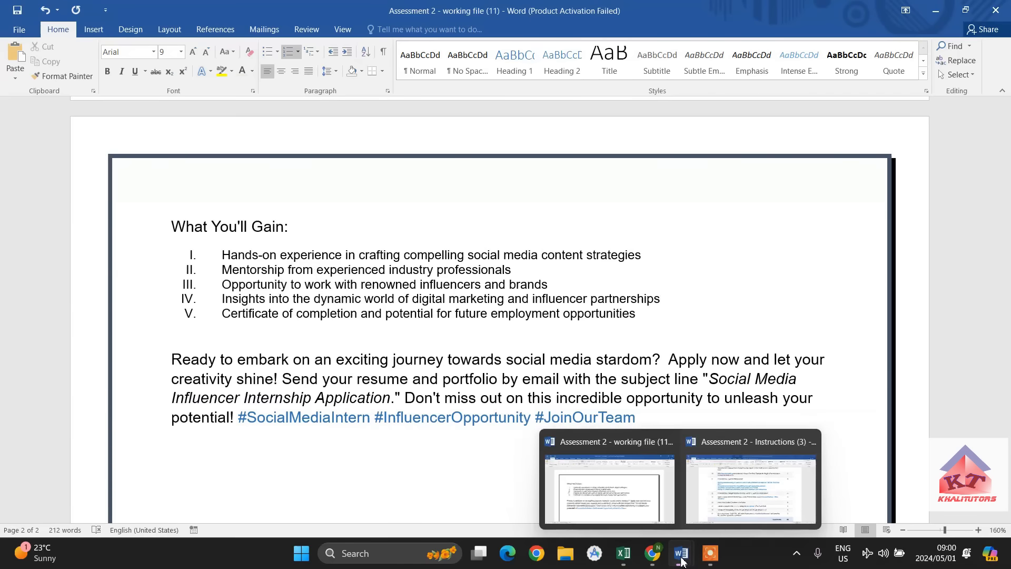
pyautogui.click(750, 482)
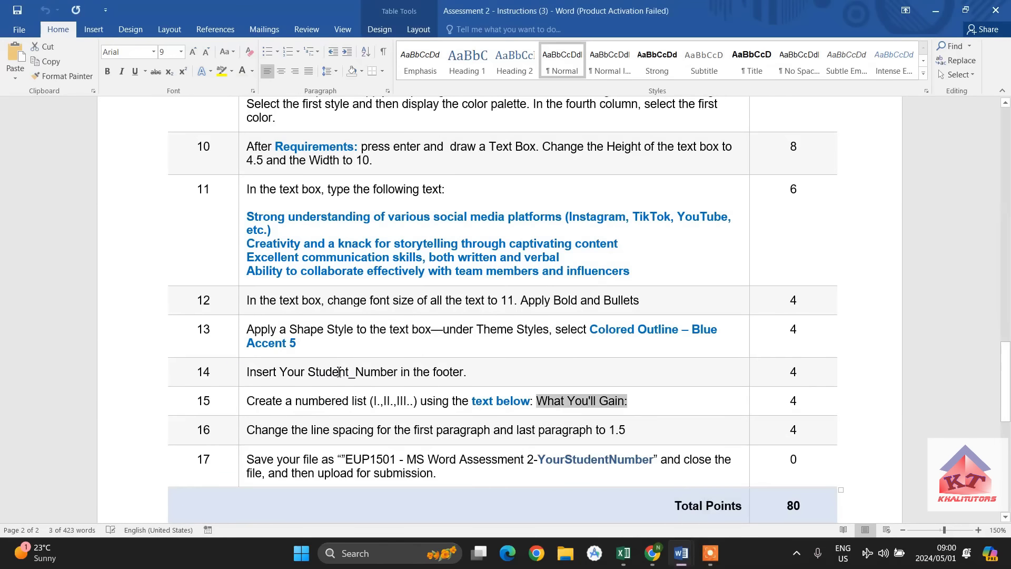